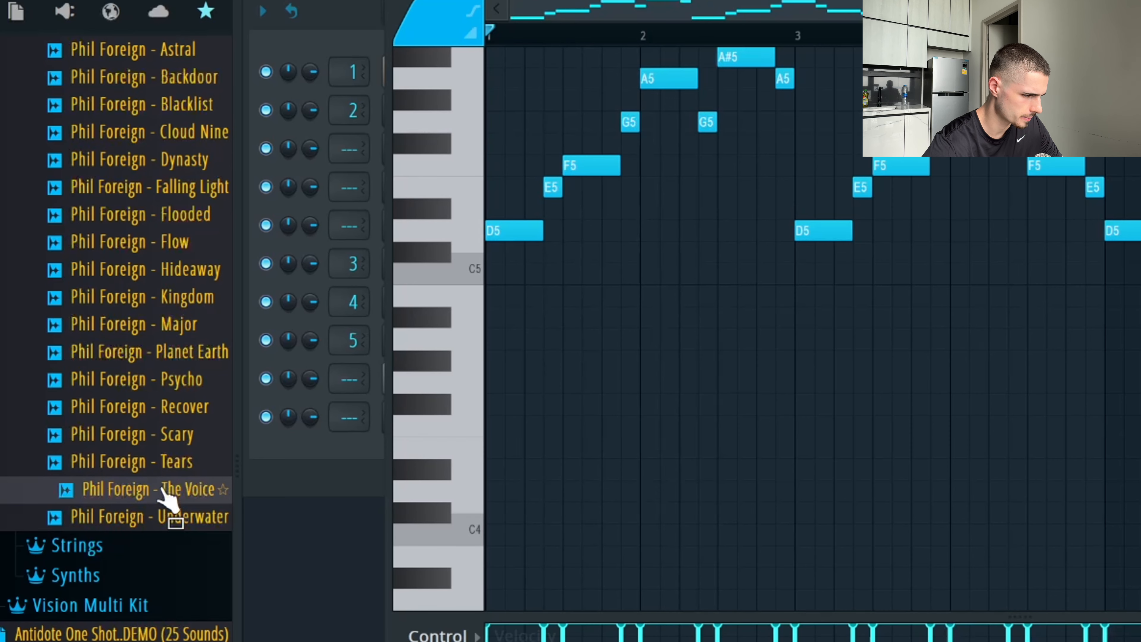
- Select the short E5, G5 and A5 notes in the first two bars of The Voice melody and play it back
left_click_drag(161, 490, 286, 401)
left_click_drag(287, 401, 635, 287)
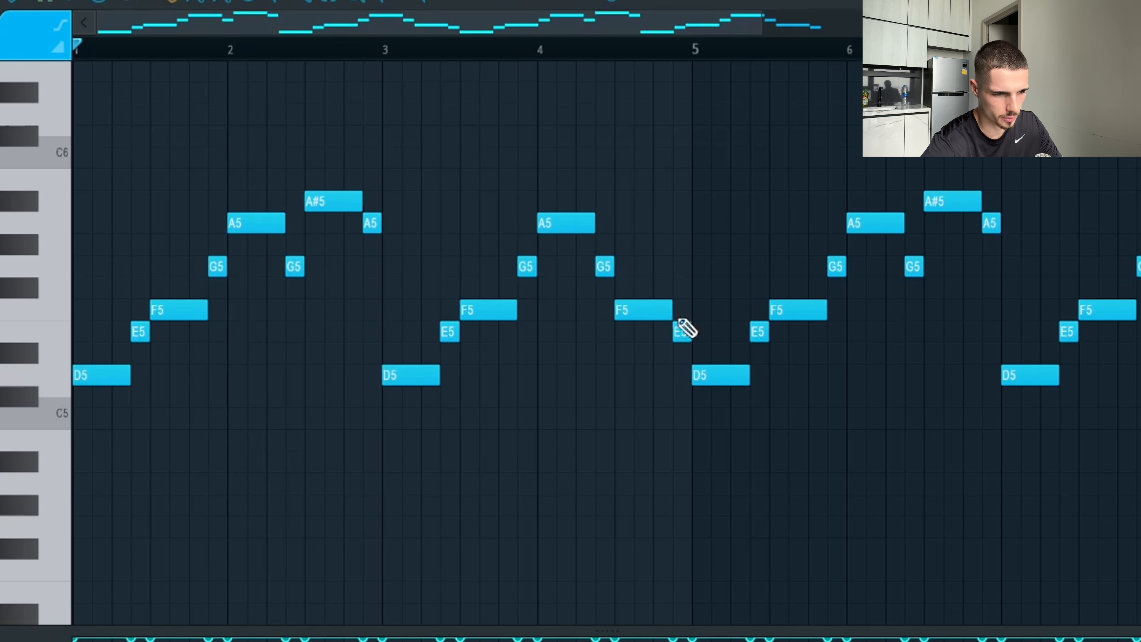
left_click(140, 332, "ctrl+shift")
left_click(221, 272, "ctrl+shift")
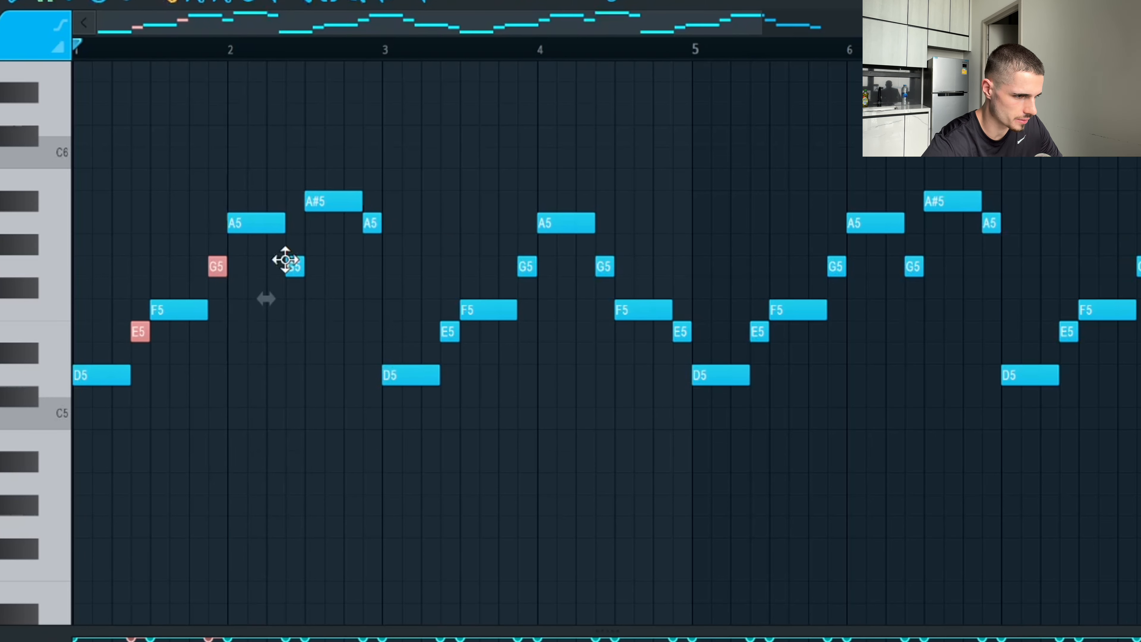
left_click(295, 266, "ctrl+shift")
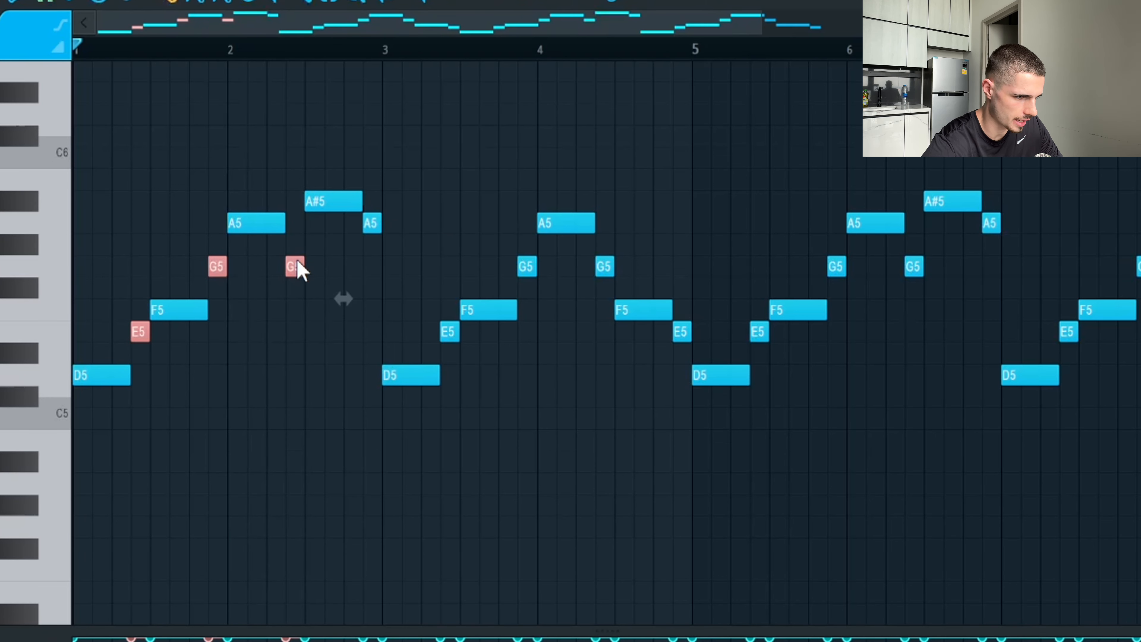
left_click(372, 222, "ctrl+shift")
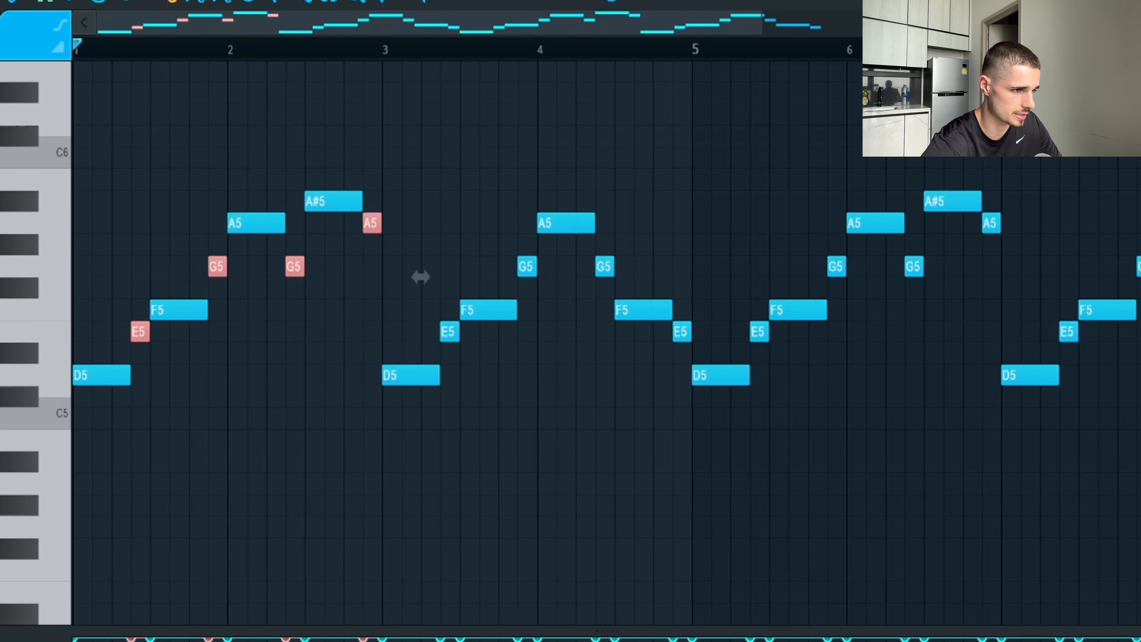
key("space")
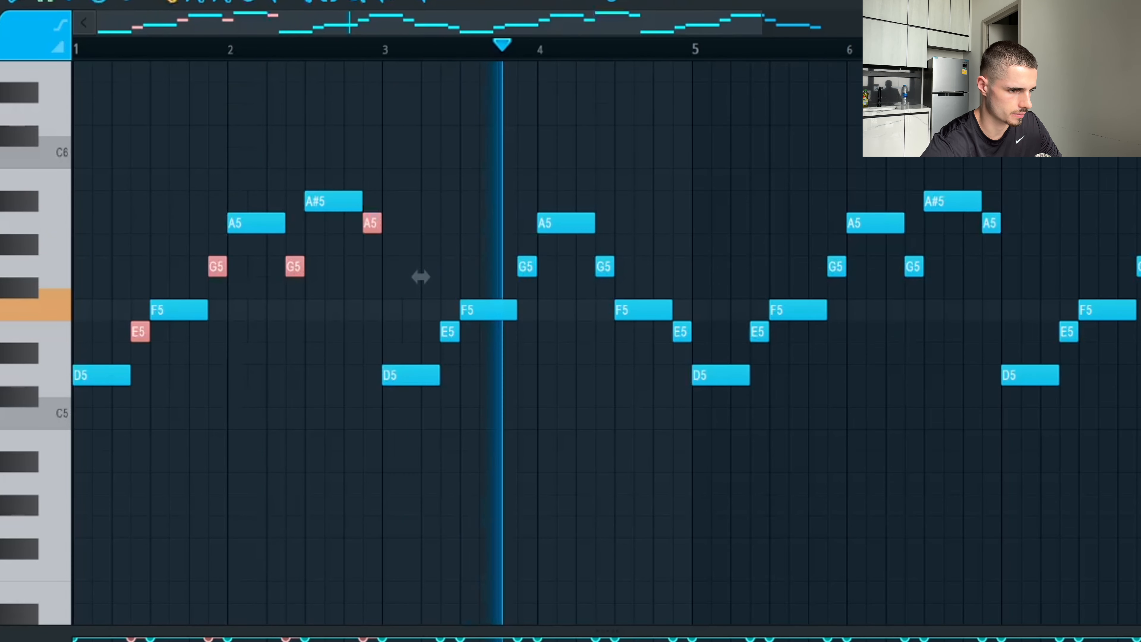
key("space")
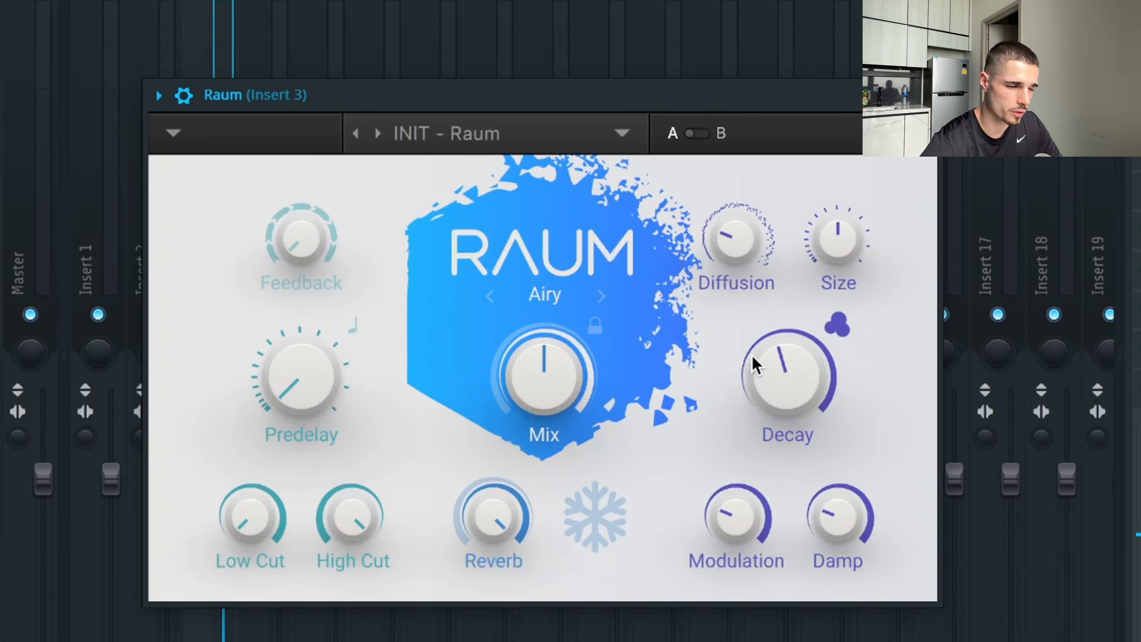
- Select the Blacklist pad sound in the browser, look through its pattern's notes in the piano roll and play it
mouse_move(779, 362)
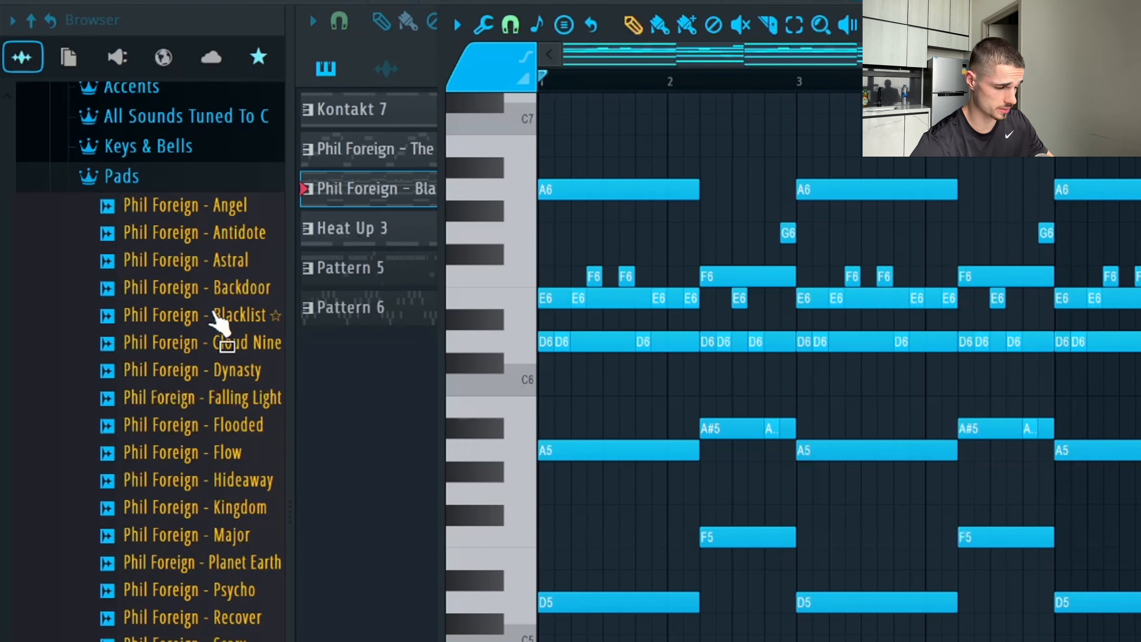
left_click(217, 322)
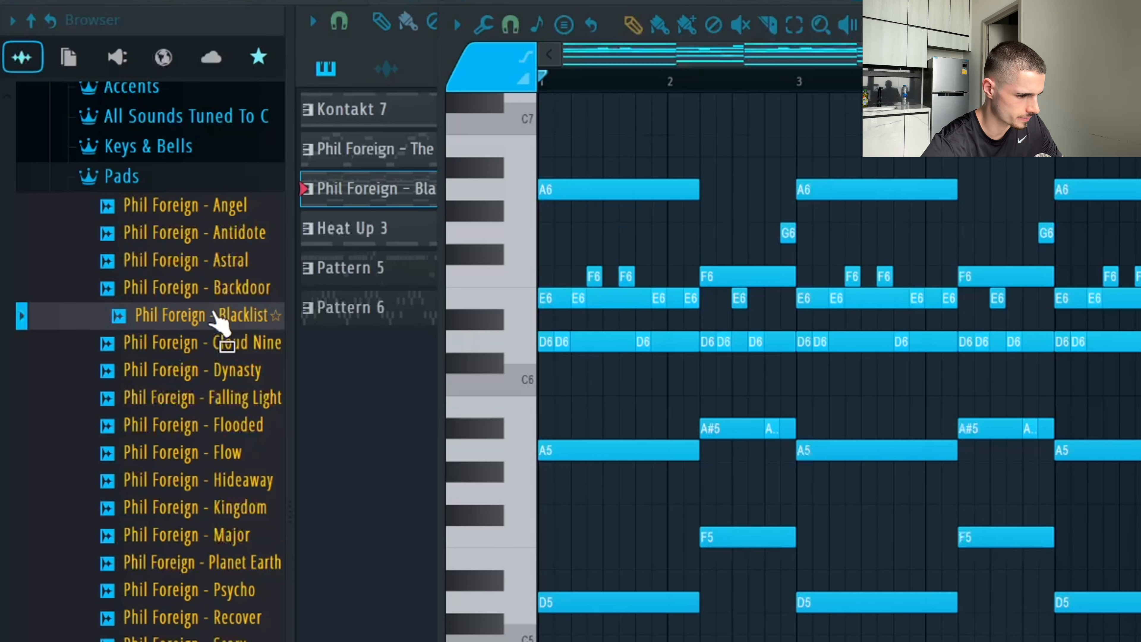
scroll(726, 293, "down", 2)
scroll(725, 294, "up", 2)
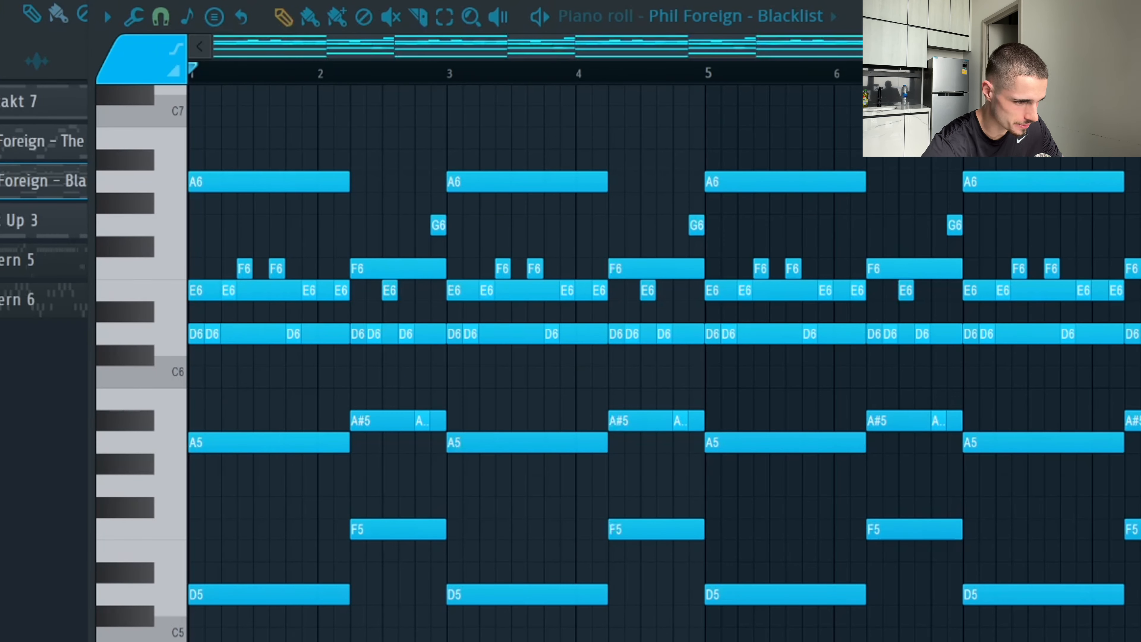
scroll(668, 390, "down", 2)
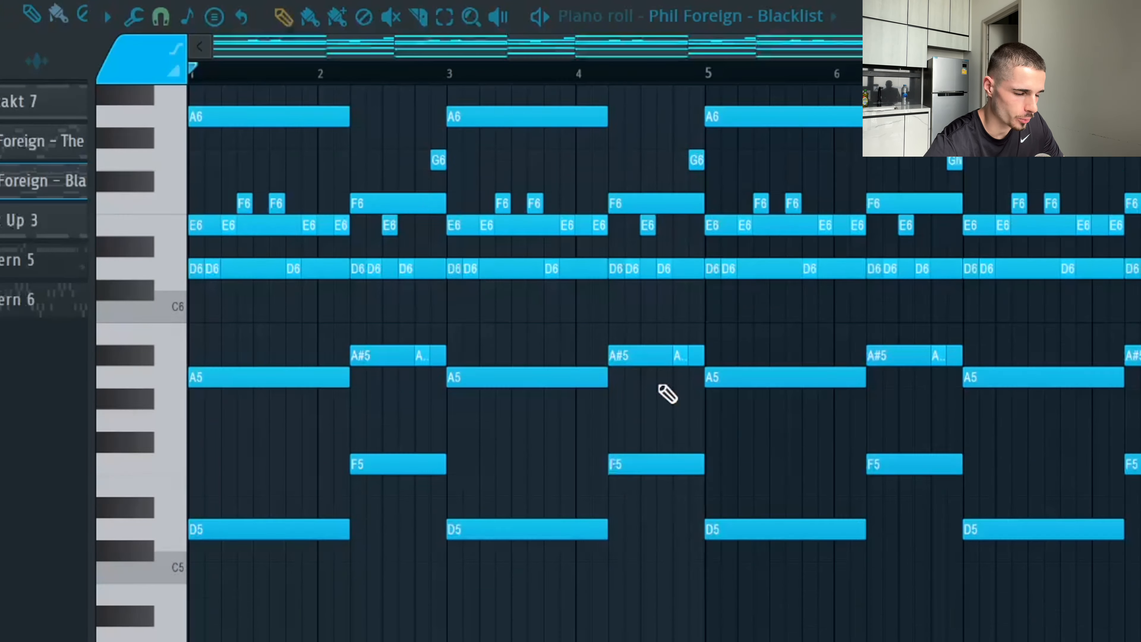
scroll(667, 390, "up", 2)
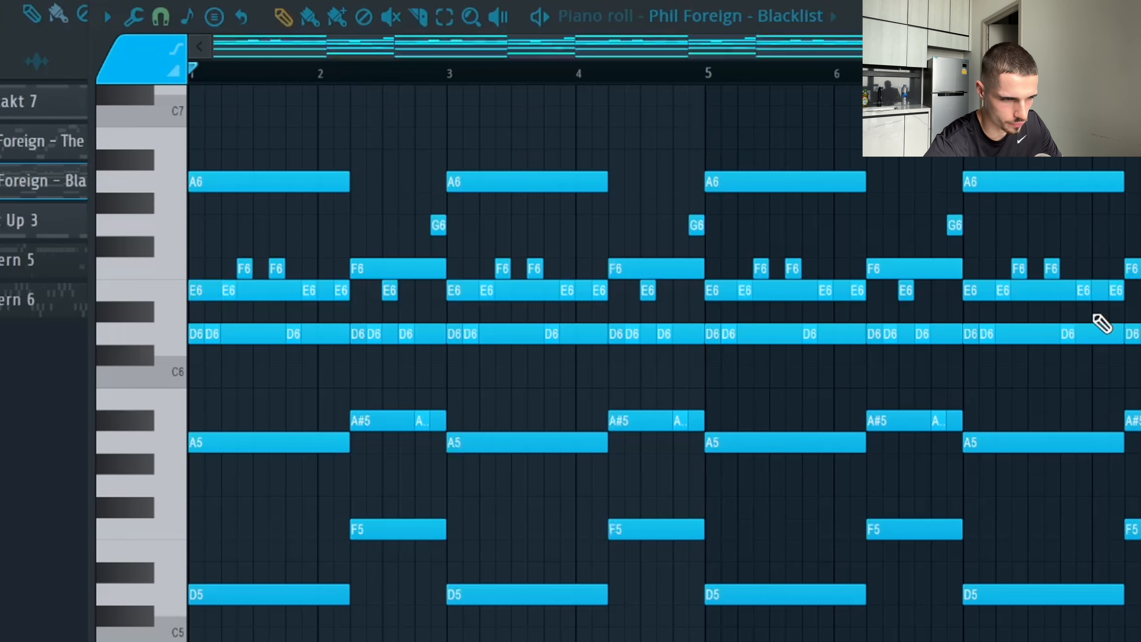
scroll(1100, 319, "down", 3)
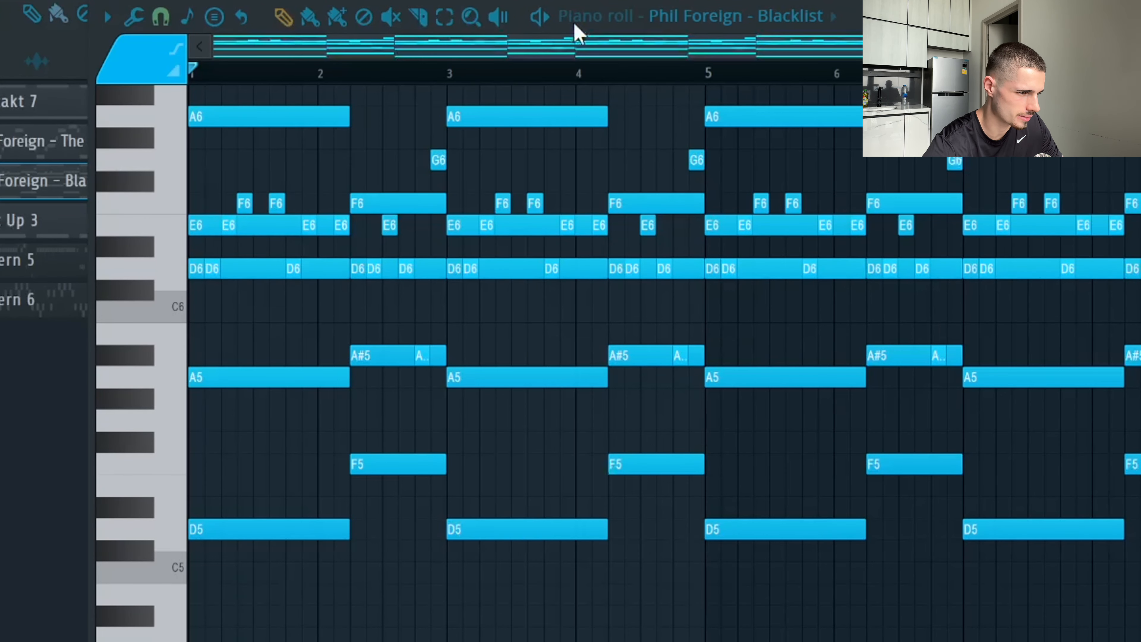
key("space")
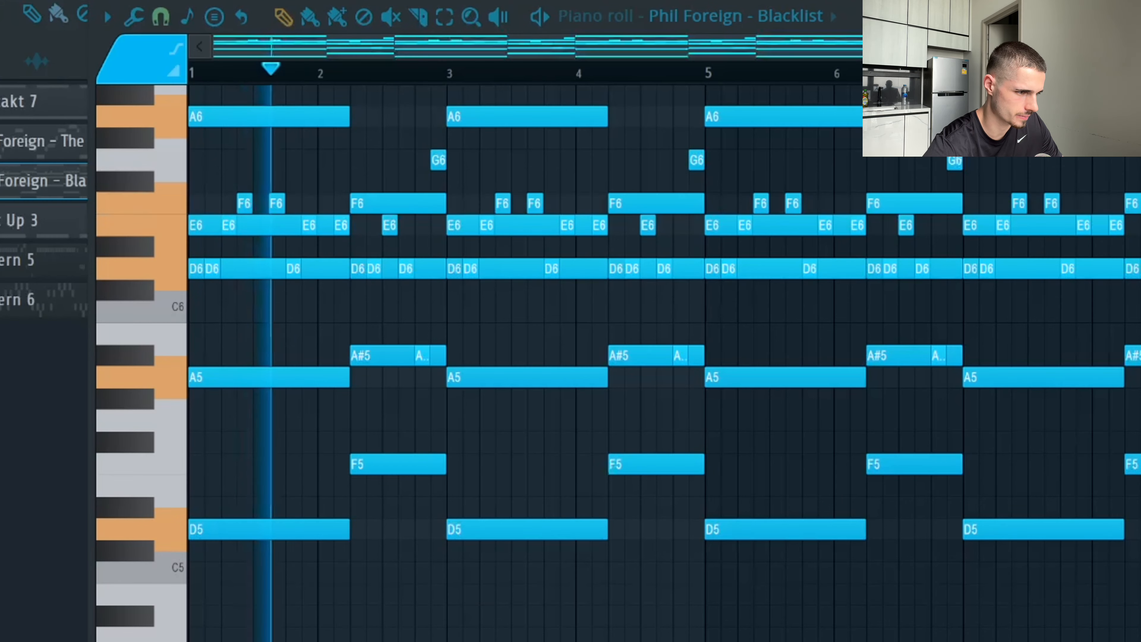
scroll(413, 86, "up", 1)
scroll(412, 86, "left", 1)
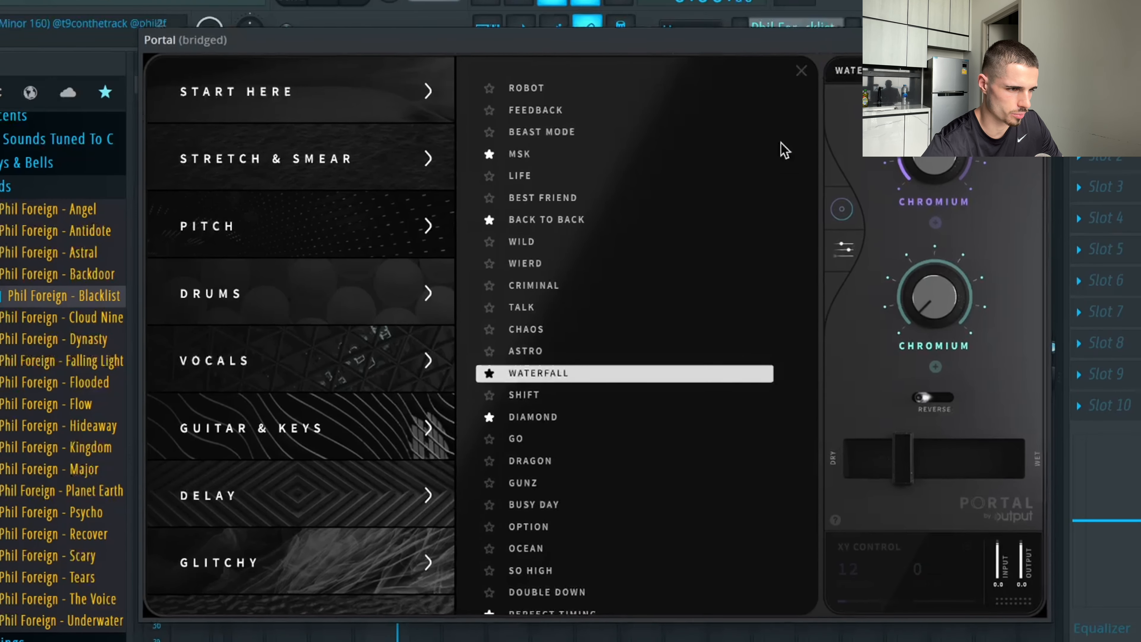
- Audition Portal's Waterfall preset at 100 percent wet, lower the dry/wet mix again and close the plugin editor
left_click(587, 379)
left_click_drag(905, 458, 1038, 458)
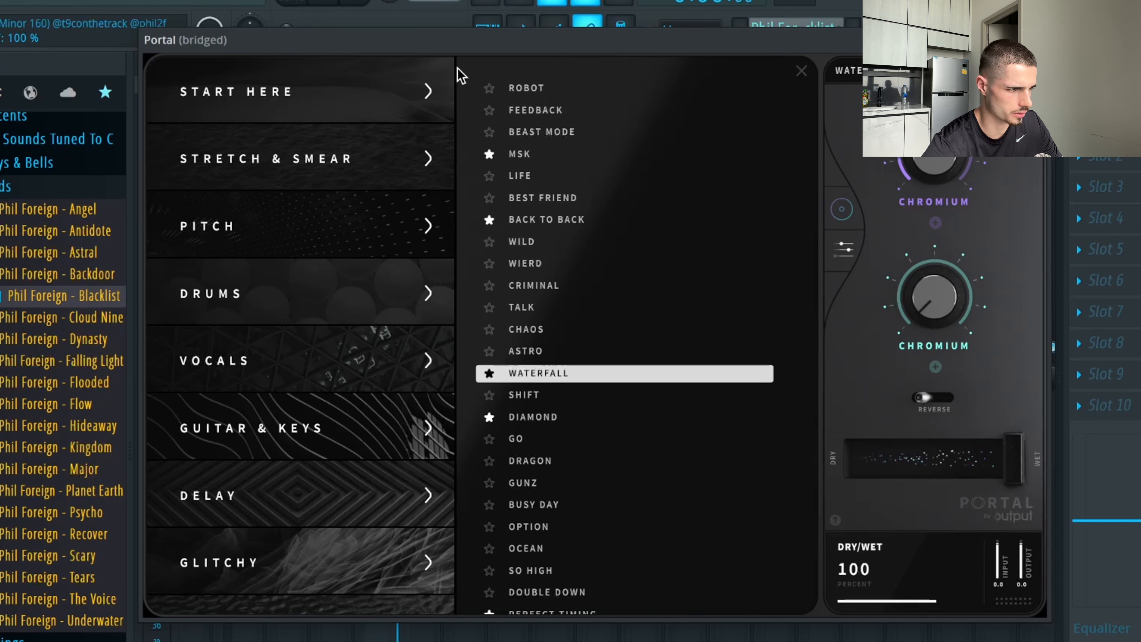
left_click(330, 1)
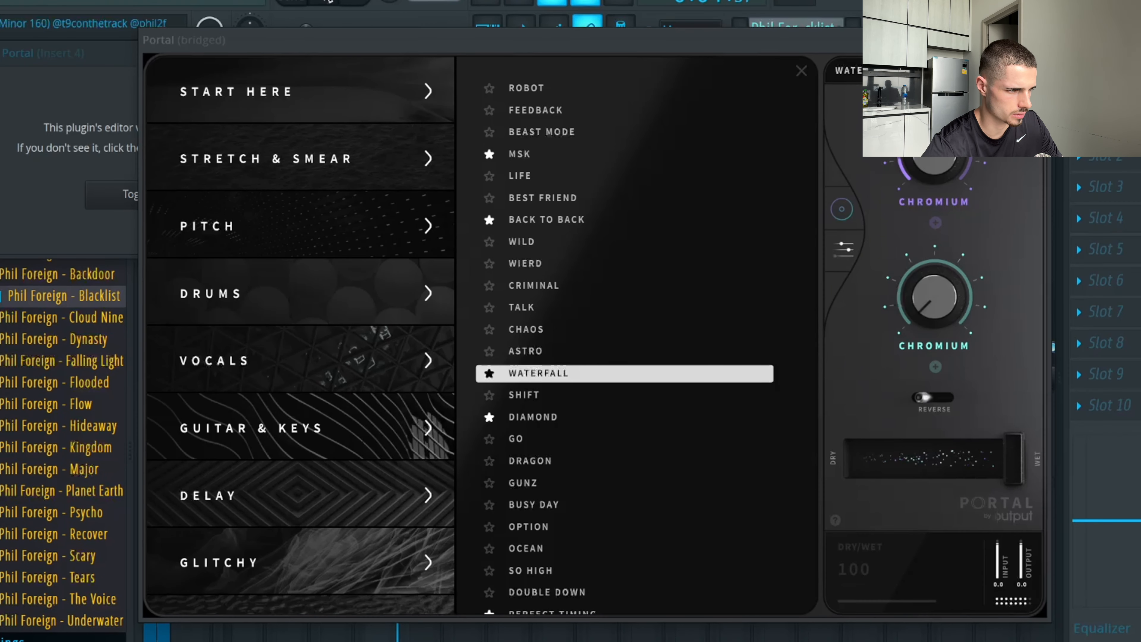
left_click_drag(1009, 464, 909, 479)
left_click(1040, 40)
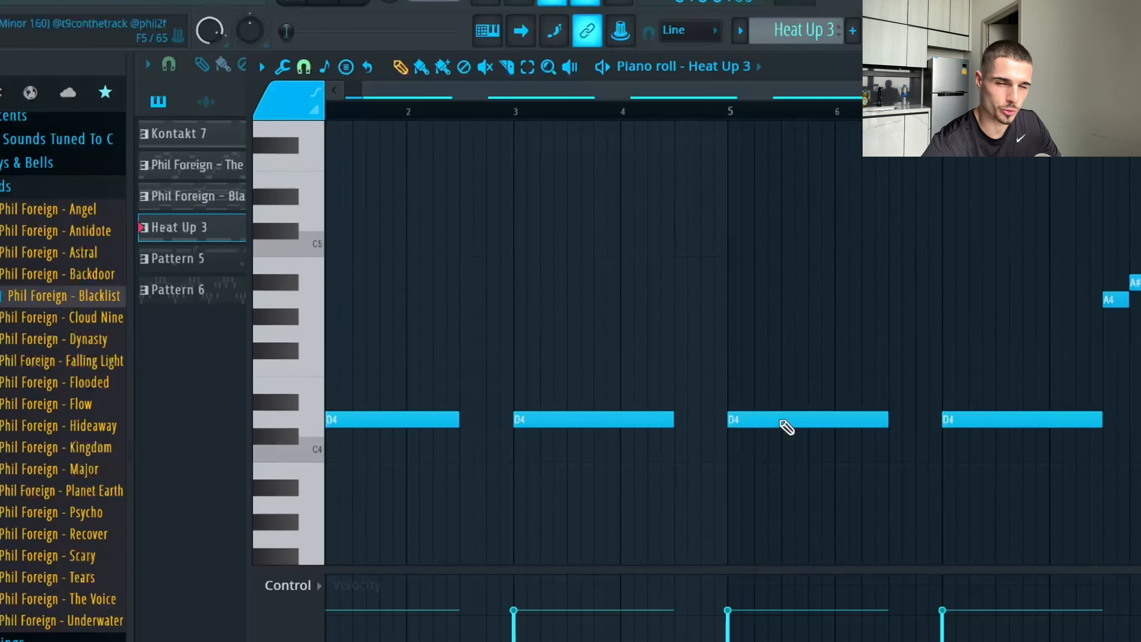
- Close the remaining Portal window and delete the short low note shortly before bar 5 in the Heat Up 3 pattern
left_click(603, 74)
scroll(585, 84, "left", 1)
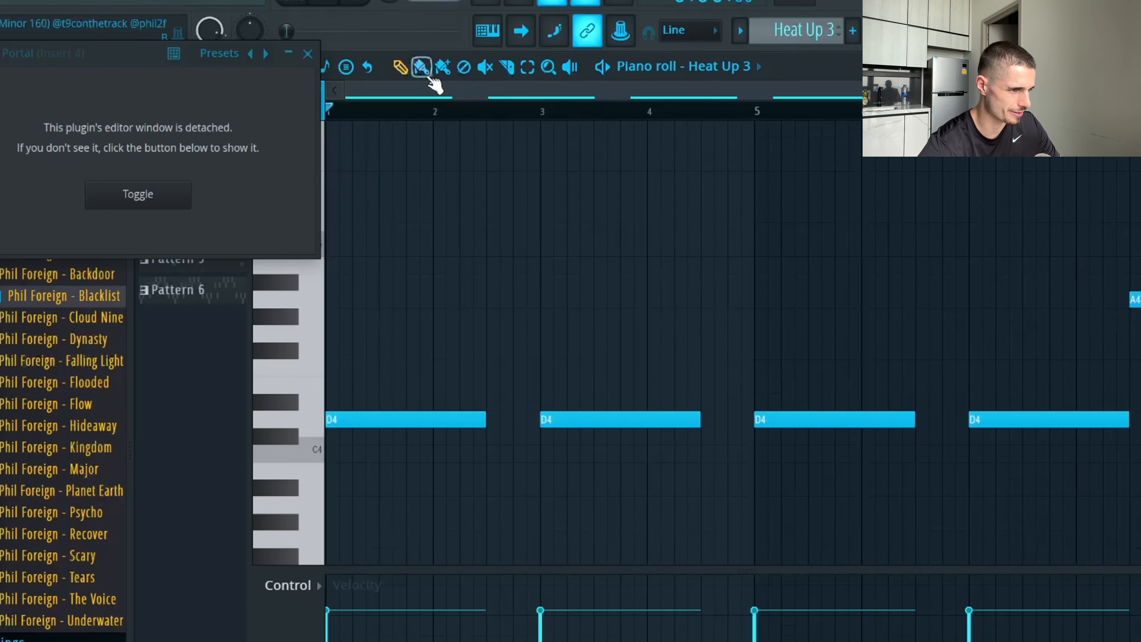
left_click(307, 54)
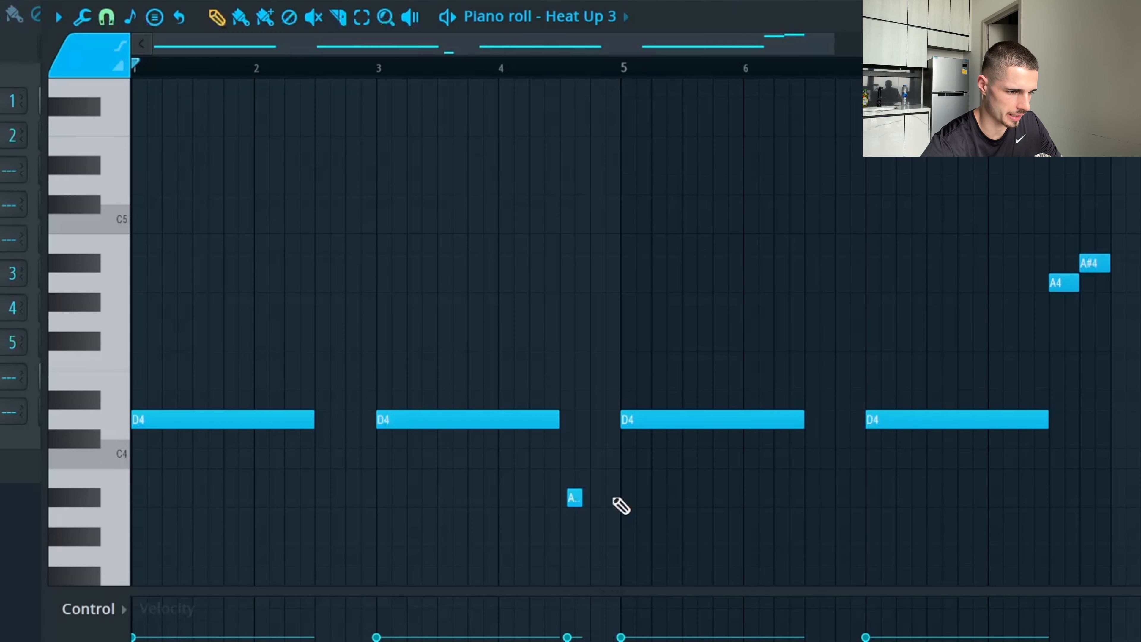
right_click(572, 497)
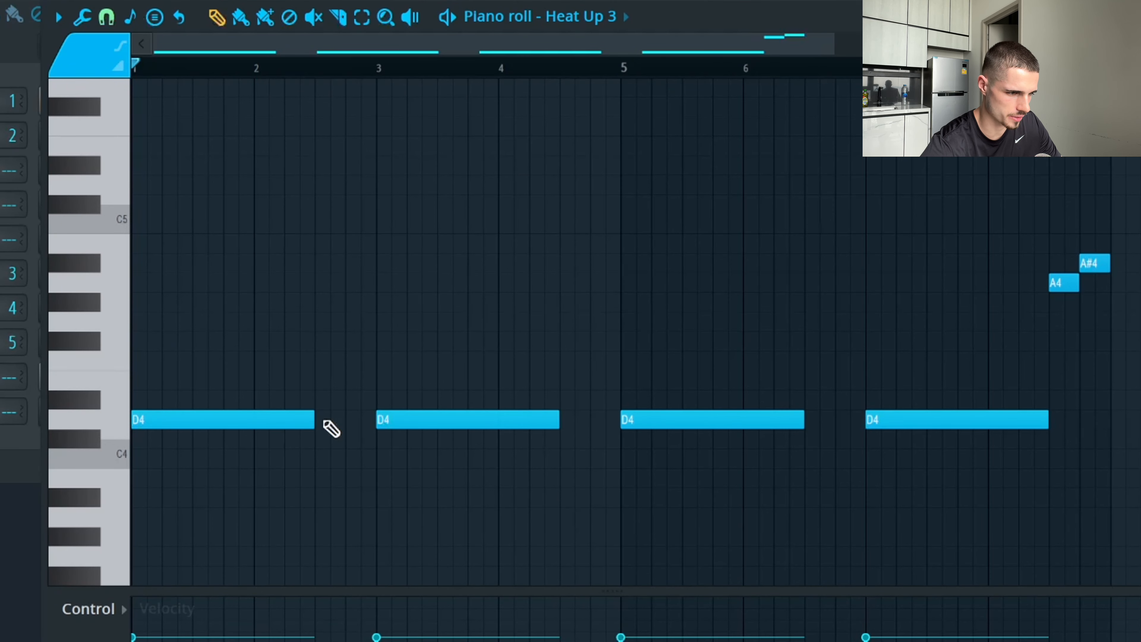
- Select the last three D4 notes, then the ending A4 and A#4 notes of Heat Up 3, and play the pattern
left_click_drag(338, 461, 1056, 400)
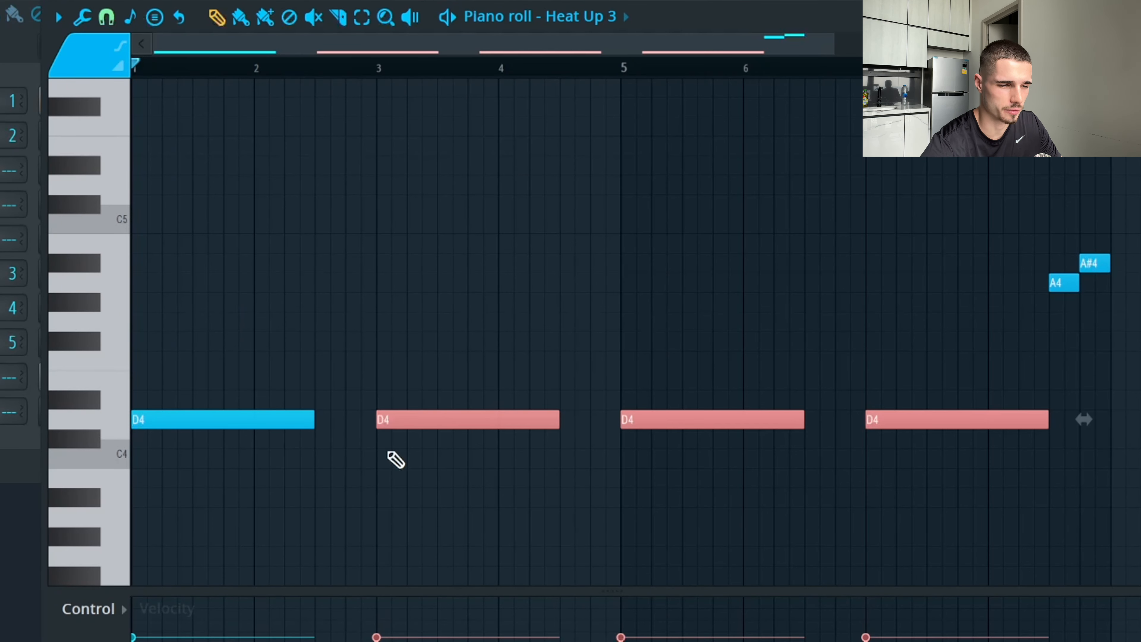
mouse_move(1100, 250)
left_mouse_down()
mouse_move(1062, 331)
mouse_move(1061, 315)
left_mouse_up()
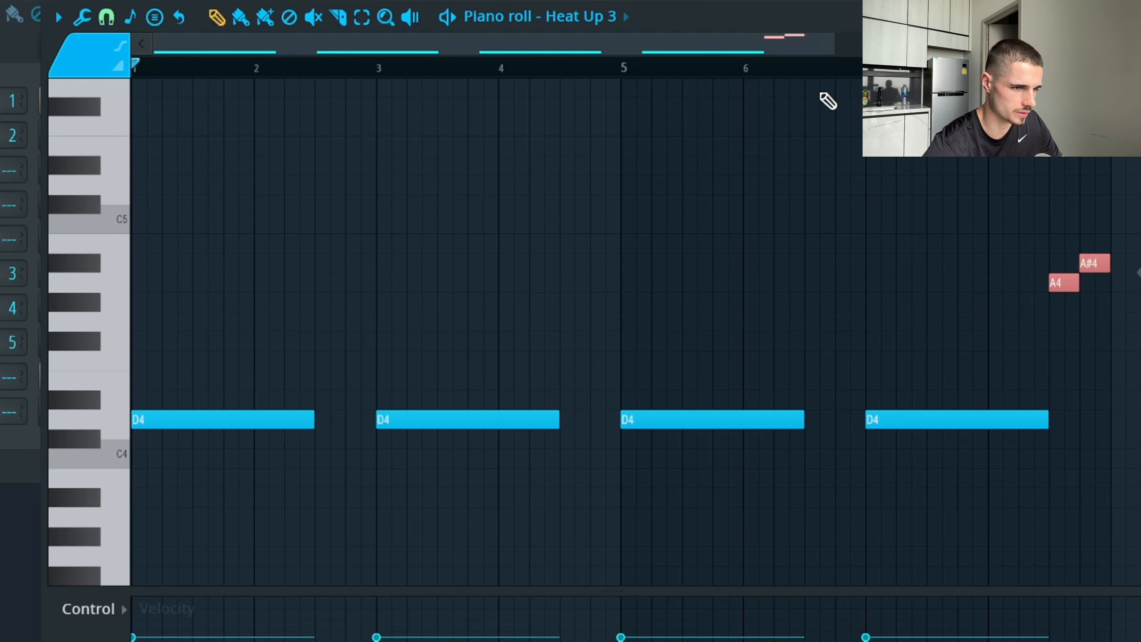
key("space")
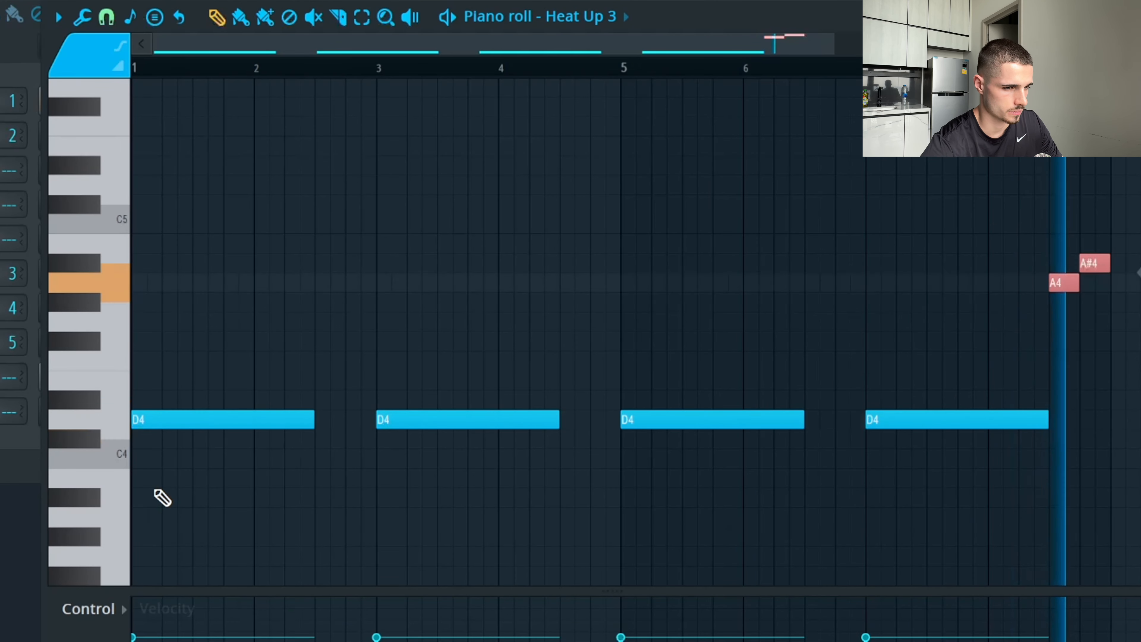
key("space")
- Select the playlist clips section by section, covering bars 1 to 8, 9 to 16 and 17 to 48, and clear the selection
left_click(20, 518)
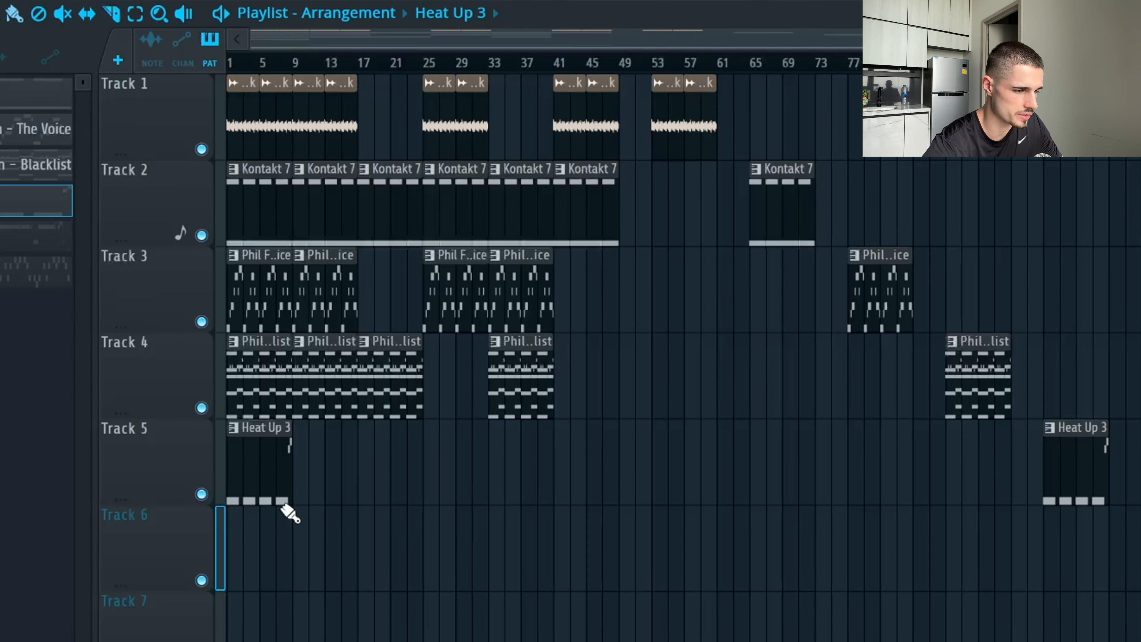
left_click_drag(274, 509, 238, 90)
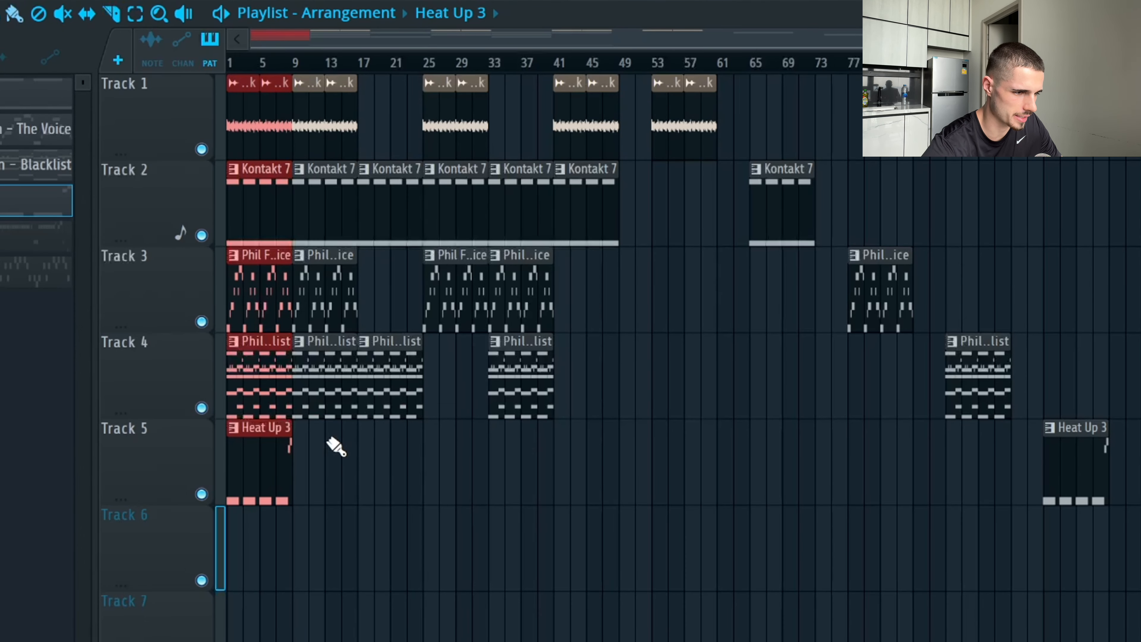
left_click_drag(325, 438, 332, 148)
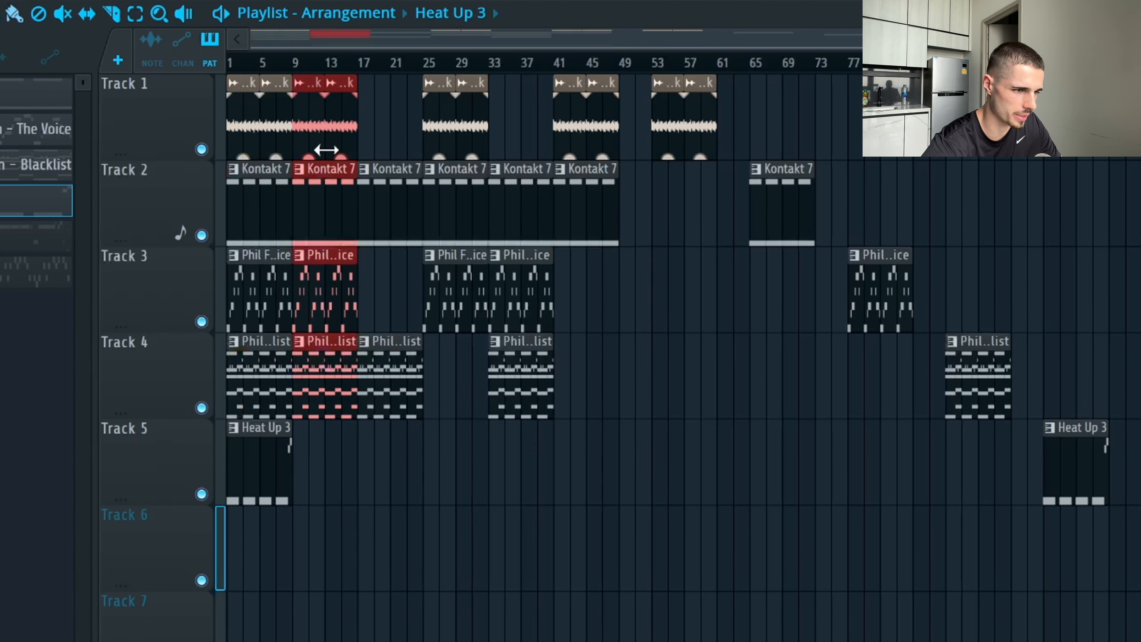
left_click_drag(393, 445, 606, 106)
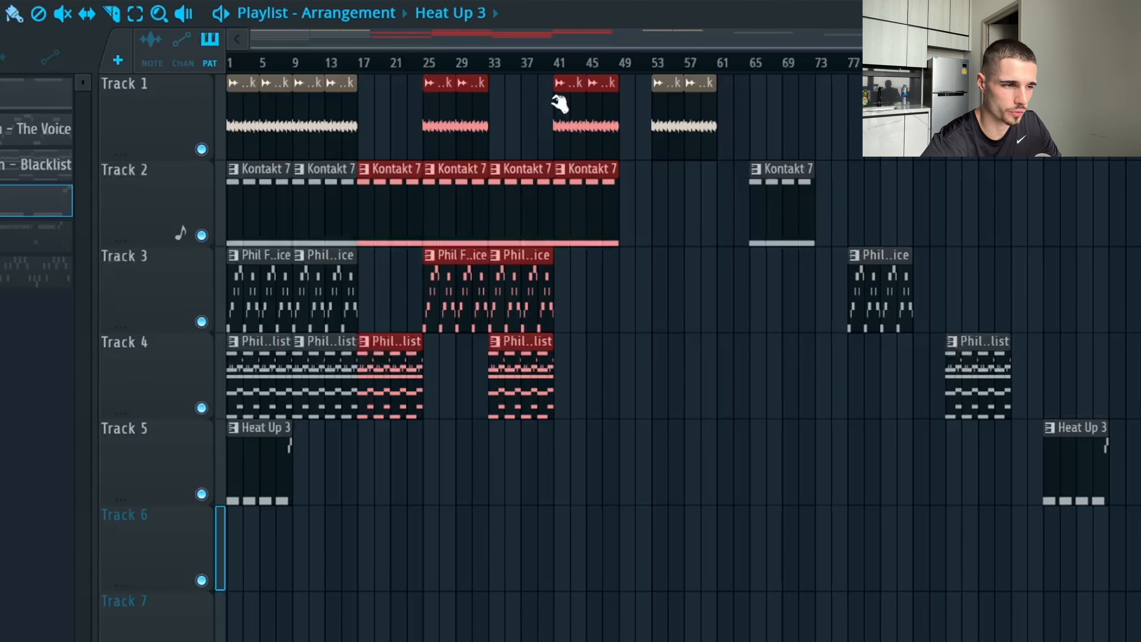
left_click(643, 62, "ctrl")
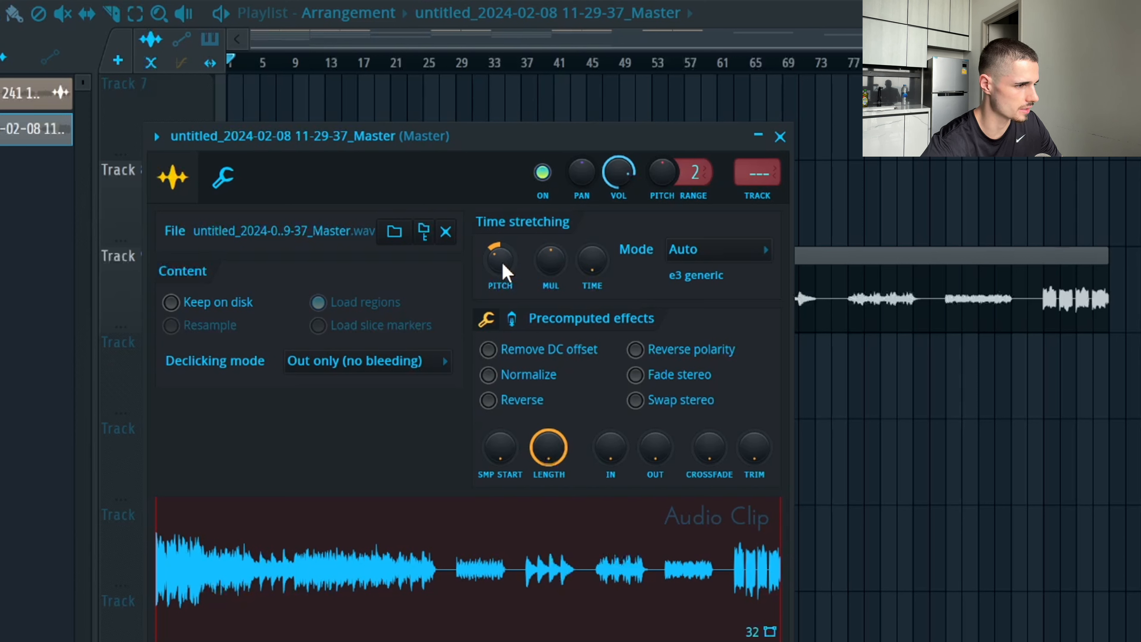
- Close the rendered master clip's settings and move the playlist playback position to bar 9
left_click(781, 137)
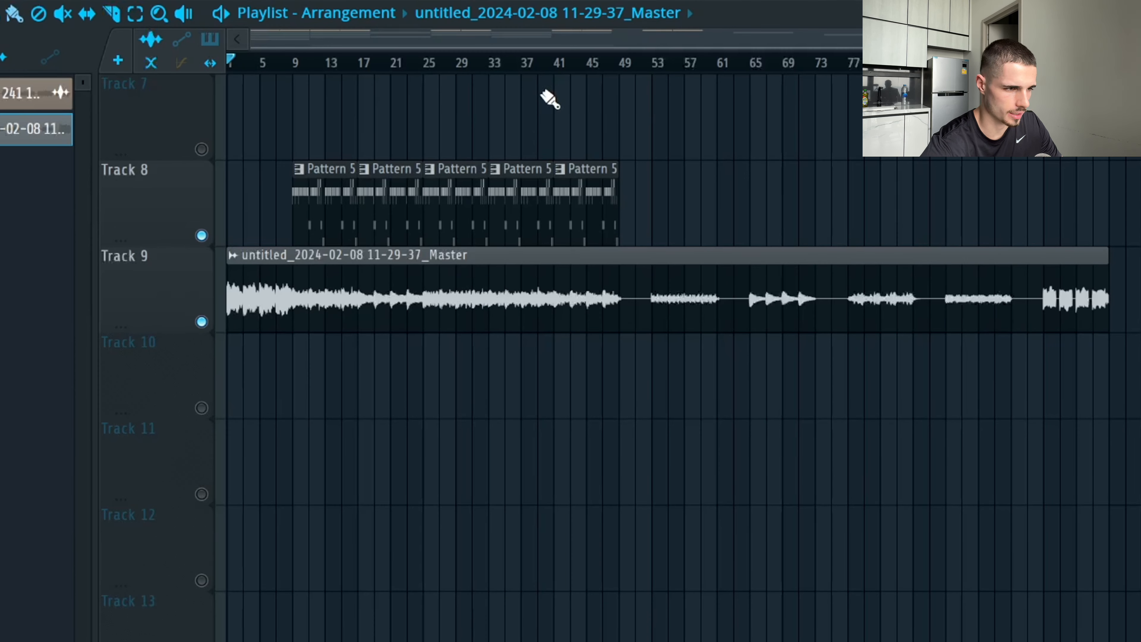
left_click(298, 63)
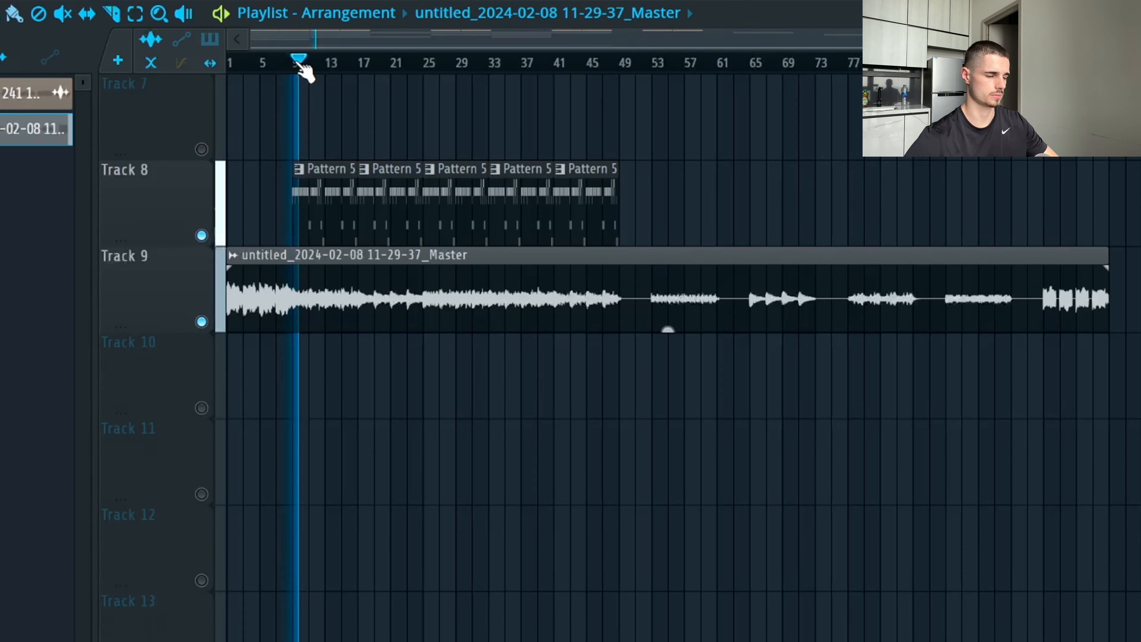